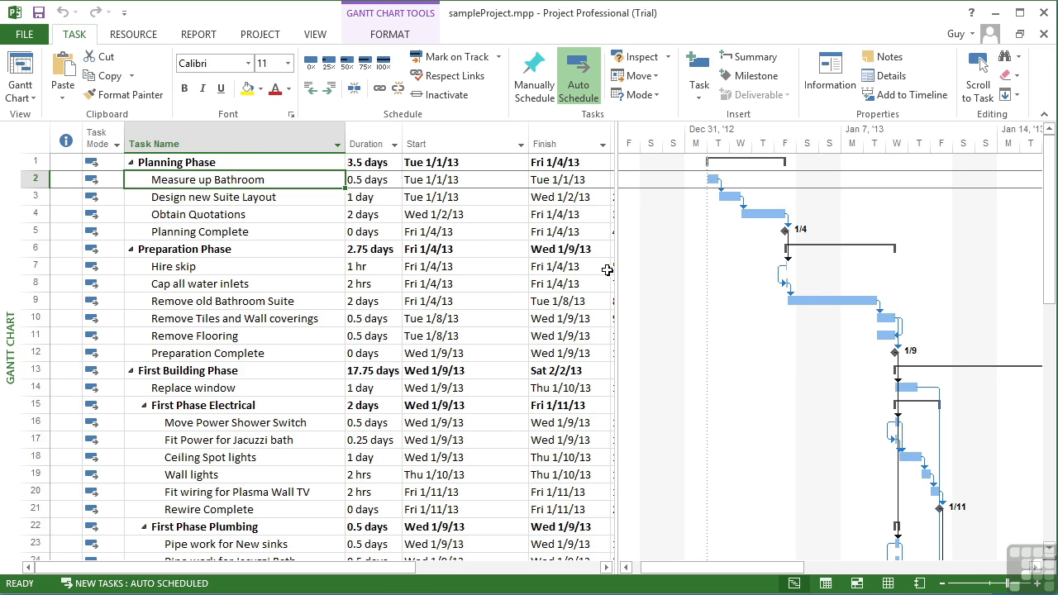
# Widen the task table over the Gantt chart far enough to show the Predecessors and Resource Names columns, and select the indicator cell of Cap all water inlets
pyautogui.moveTo(613, 270); pyautogui.dragTo(742, 279)
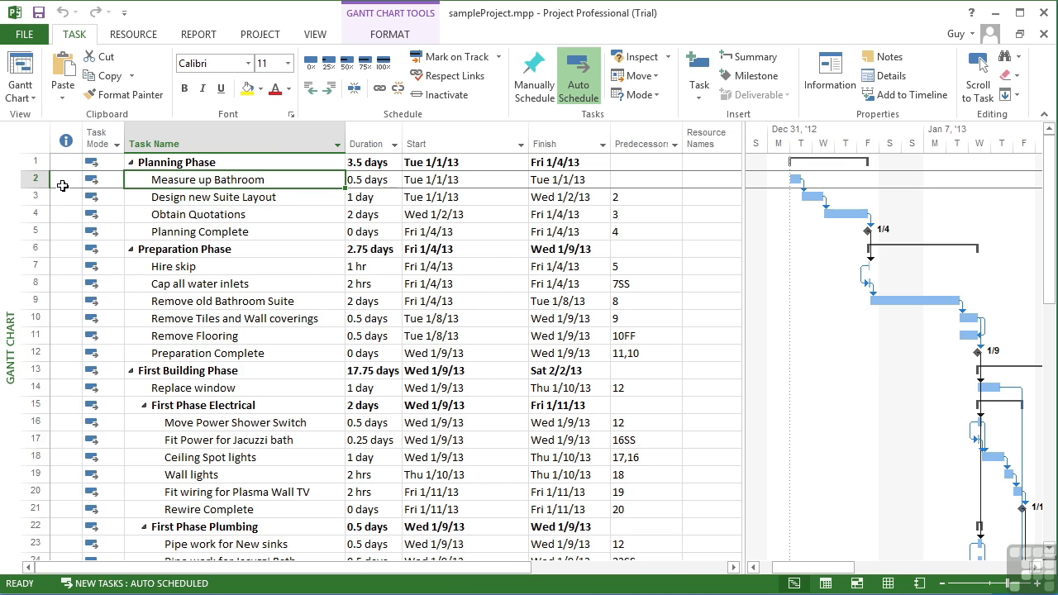
pyautogui.click(66, 285)
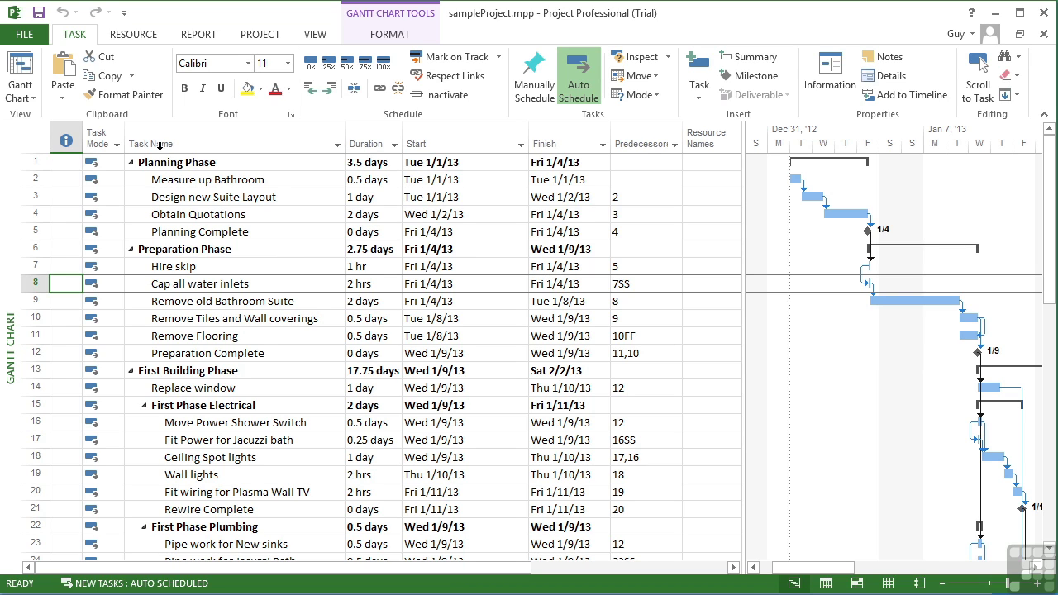
pyautogui.moveTo(117, 149)
# Collapse the Planning Phase summary task to hide its subtasks, and expand it again
pyautogui.click(130, 165)
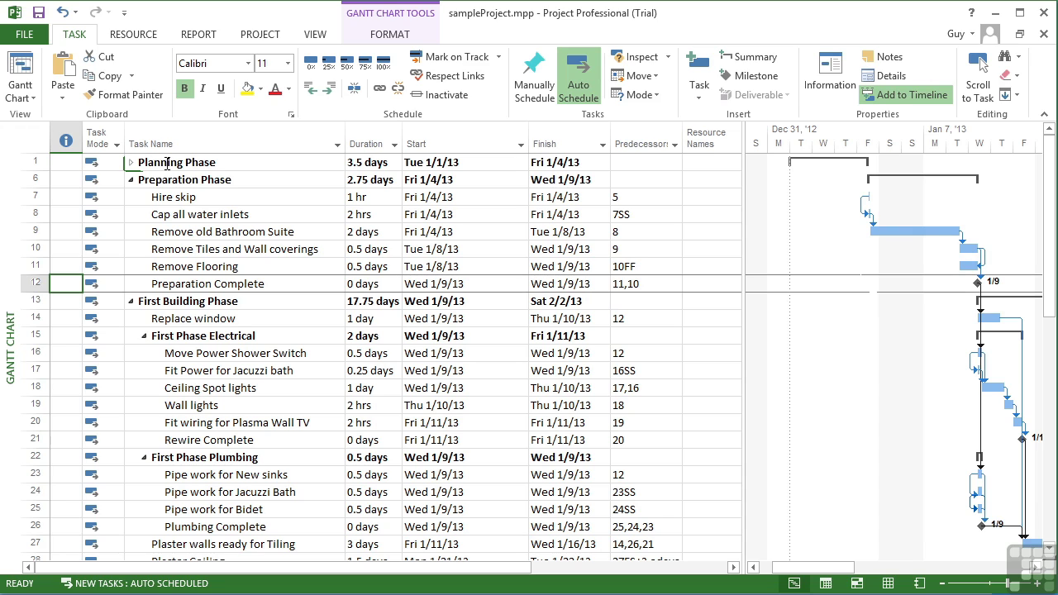
pyautogui.click(139, 164)
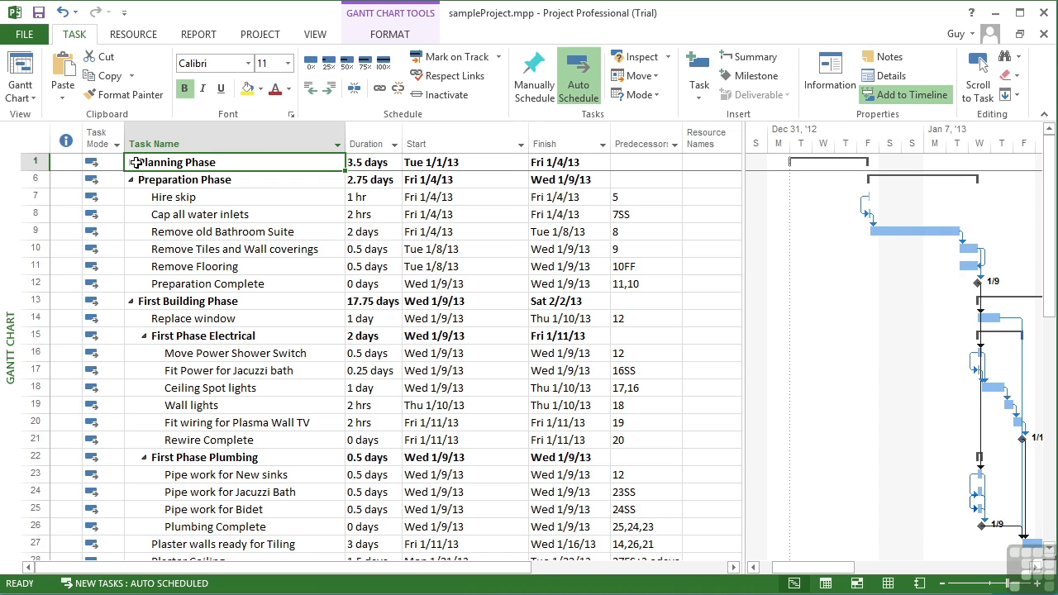
pyautogui.click(130, 163)
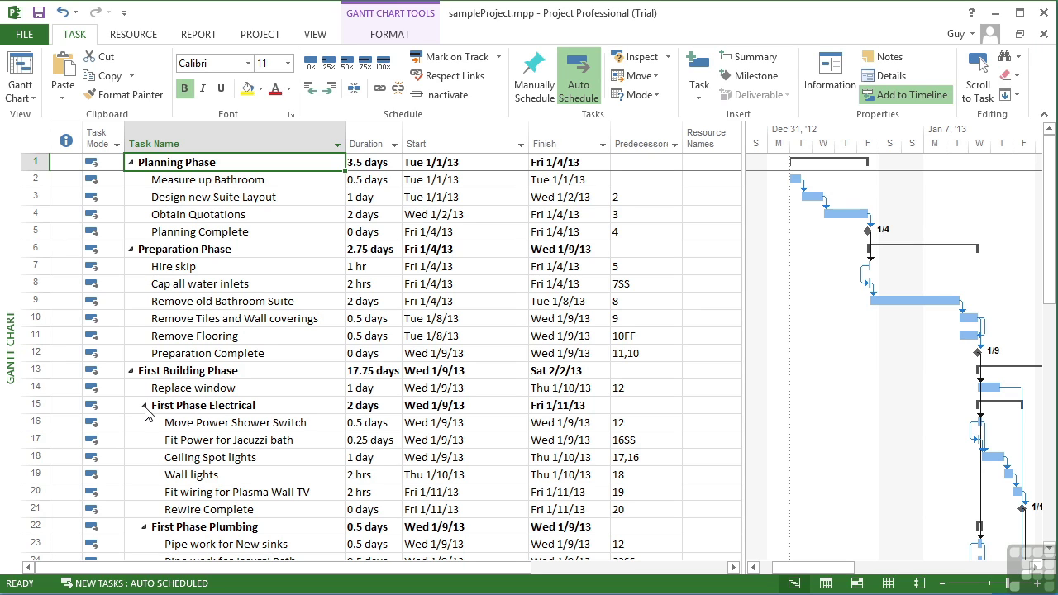
# Collapse the First Phase Electrical and First Phase Plumbing groups, and the whole First Building Phase above them
pyautogui.click(145, 407)
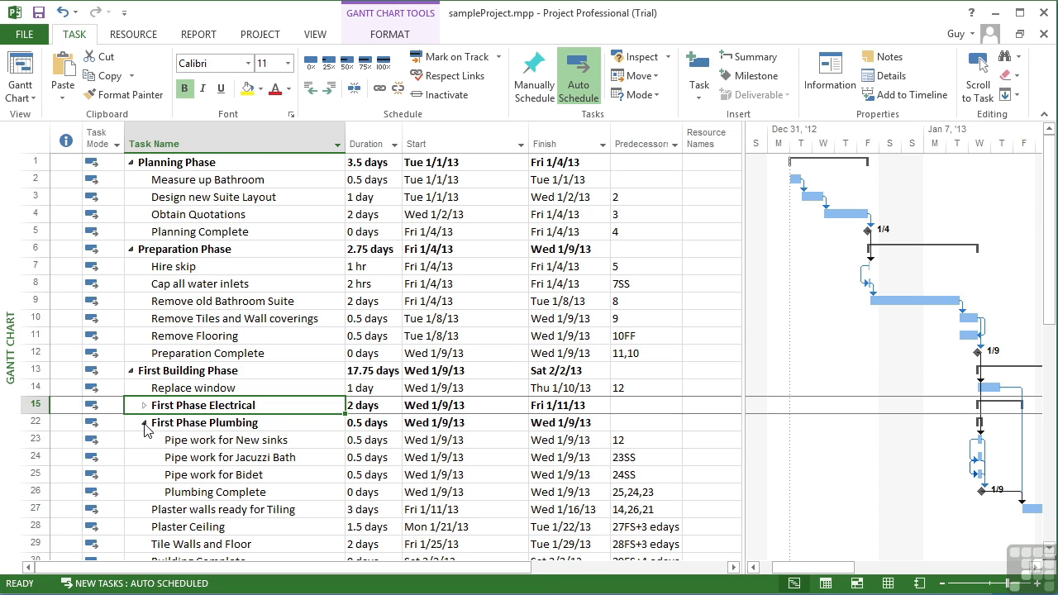
pyautogui.click(144, 423)
pyautogui.click(144, 423)
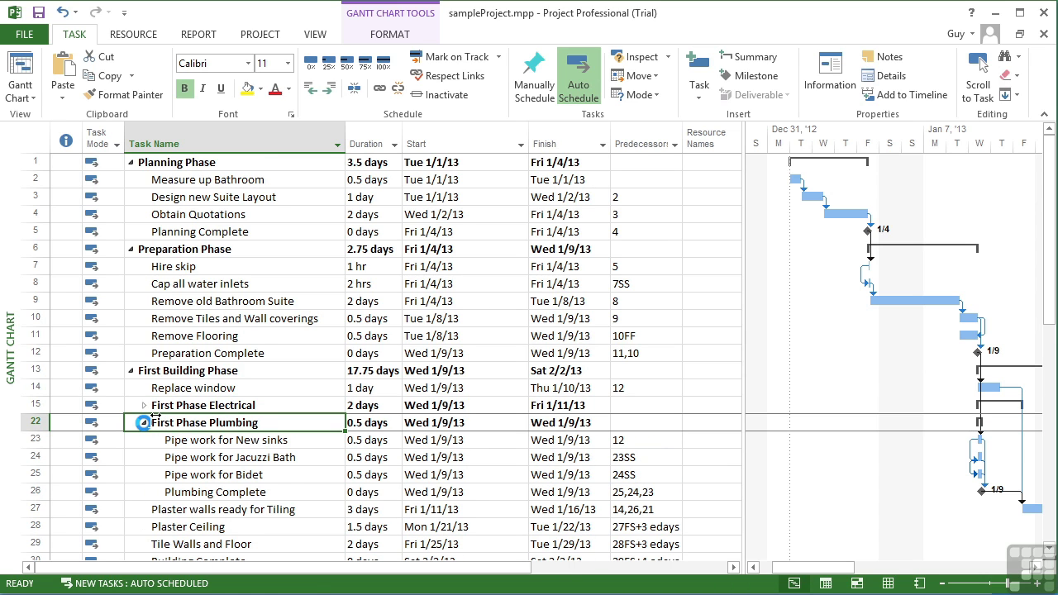
pyautogui.click(131, 371)
pyautogui.click(131, 371)
pyautogui.click(130, 371)
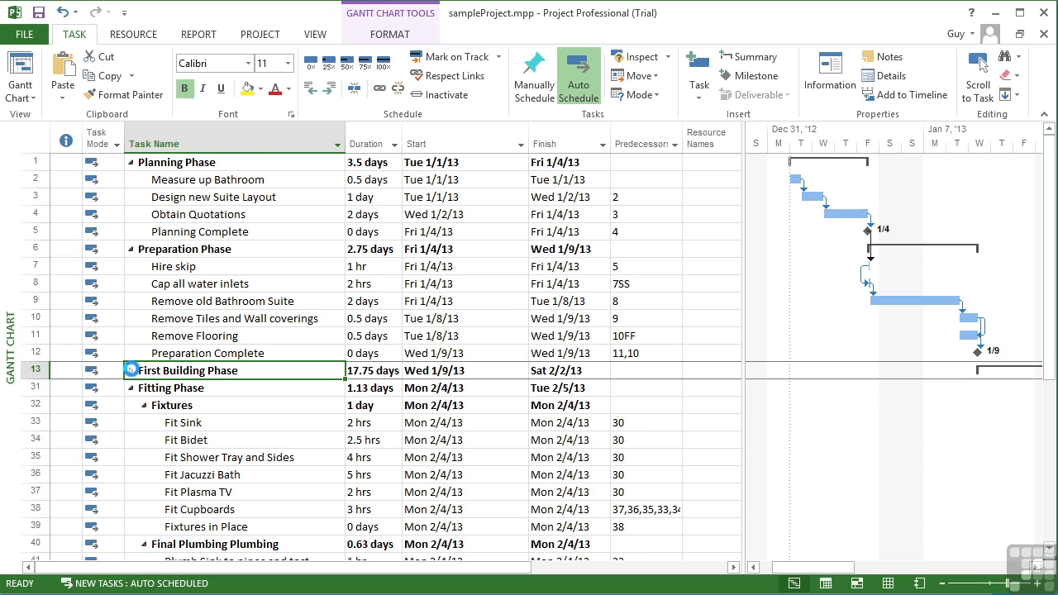
# Expand the First Building Phase again, along with its First Phase Electrical and First Phase Plumbing groups
pyautogui.click(131, 371)
pyautogui.click(143, 405)
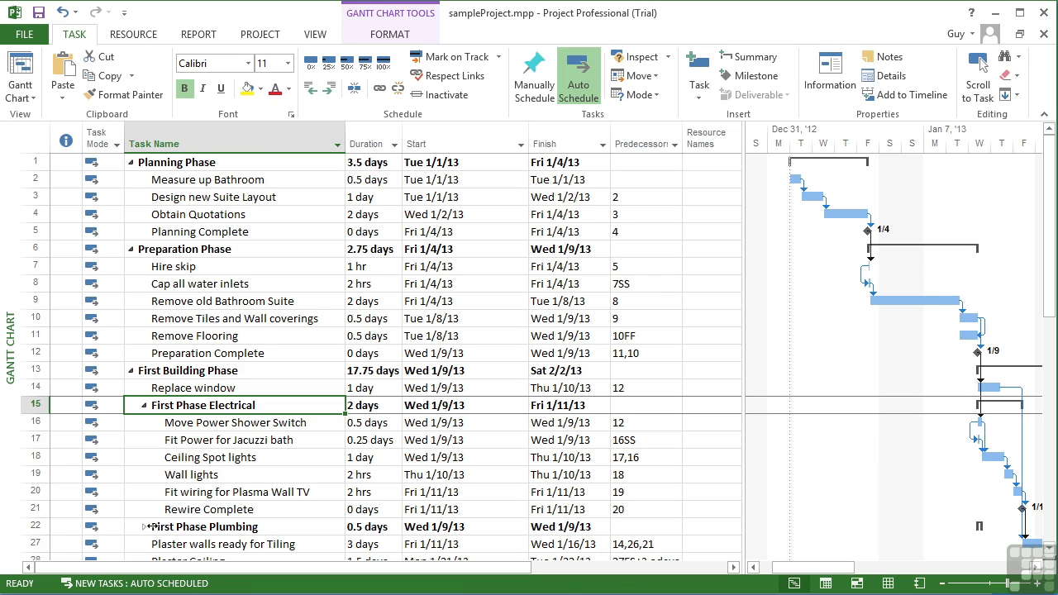
pyautogui.scroll(-2, 166, 499)
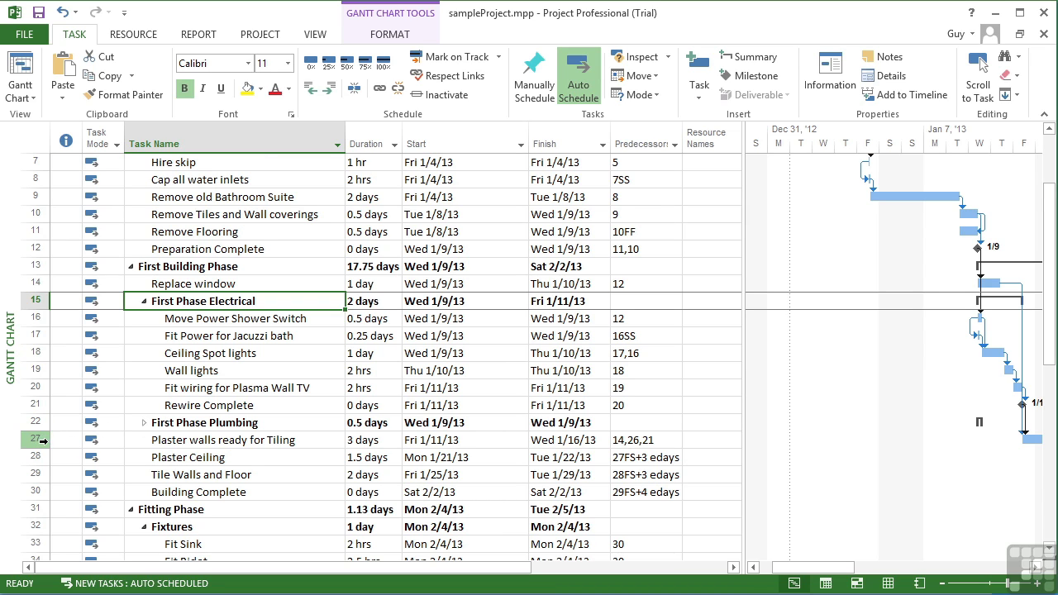
pyautogui.click(144, 422)
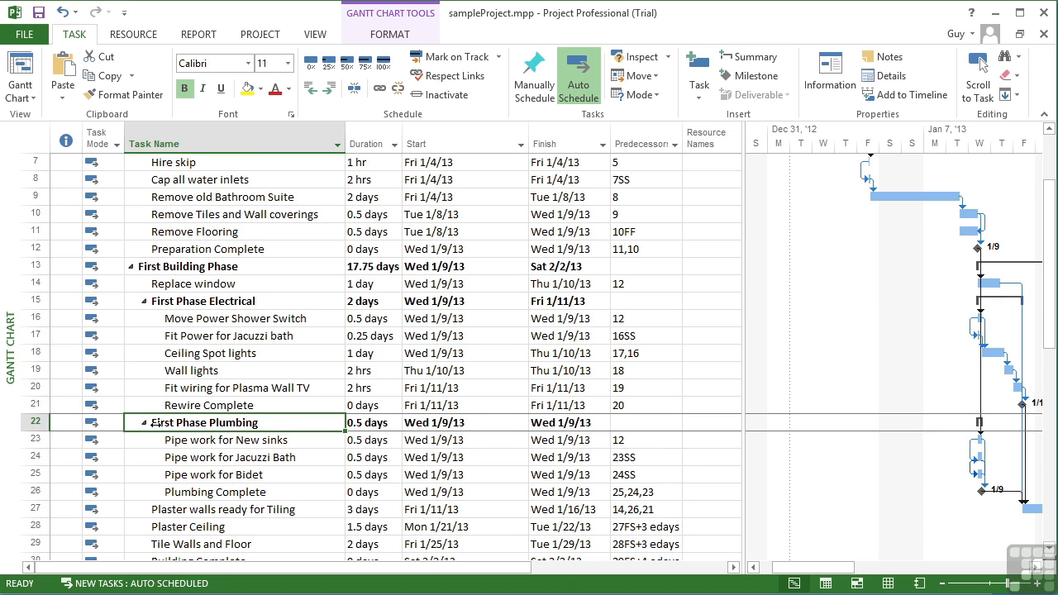
# Widen the Predecessors column slightly so that its full heading fits
pyautogui.scroll(2, 156, 423)
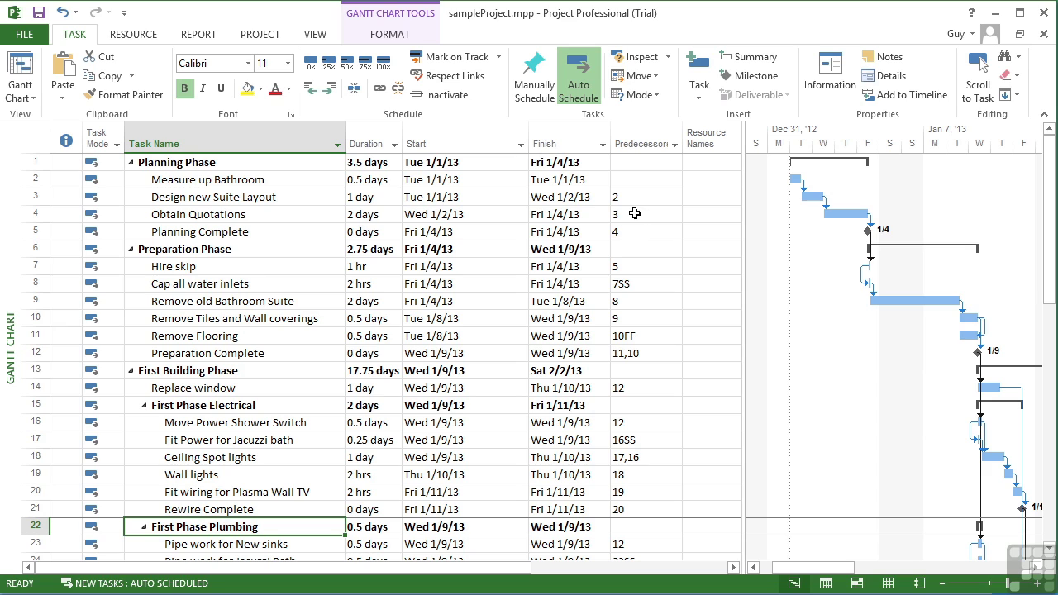
pyautogui.moveTo(682, 140); pyautogui.dragTo(686, 140)
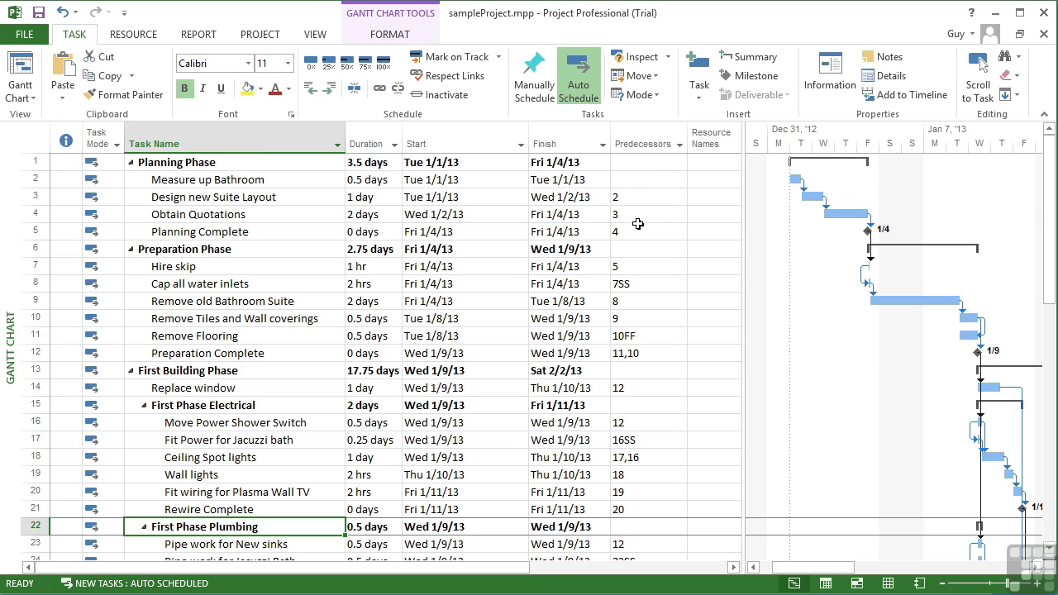
# Examine the predecessors across the task list, including those of Obtain Quotations and Remove old Bathroom Suite
pyautogui.scroll(-2, 272, 272)
pyautogui.scroll(-4, 285, 285)
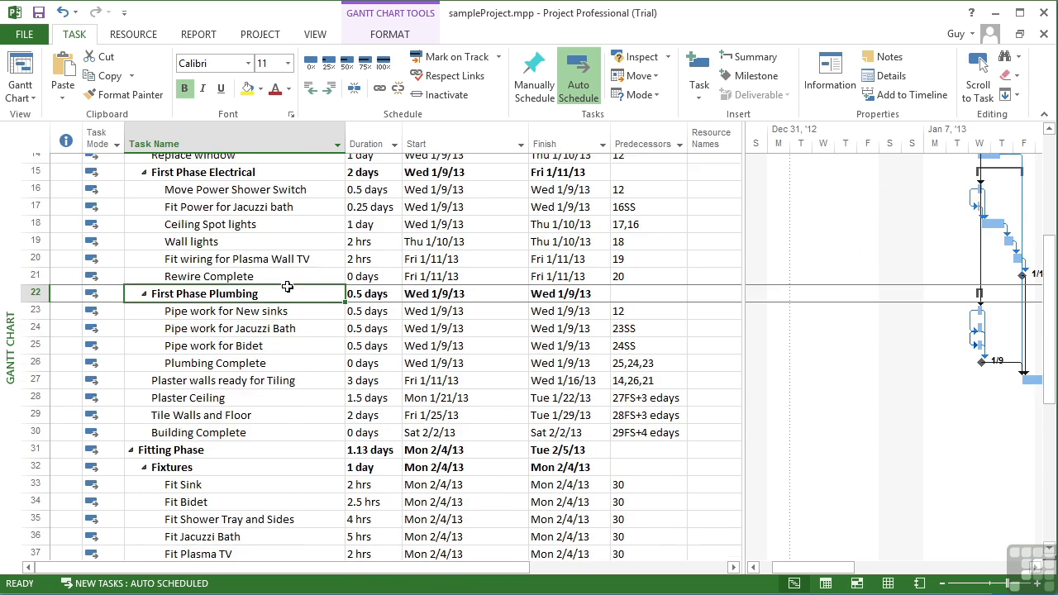
pyautogui.scroll(4, 287, 286)
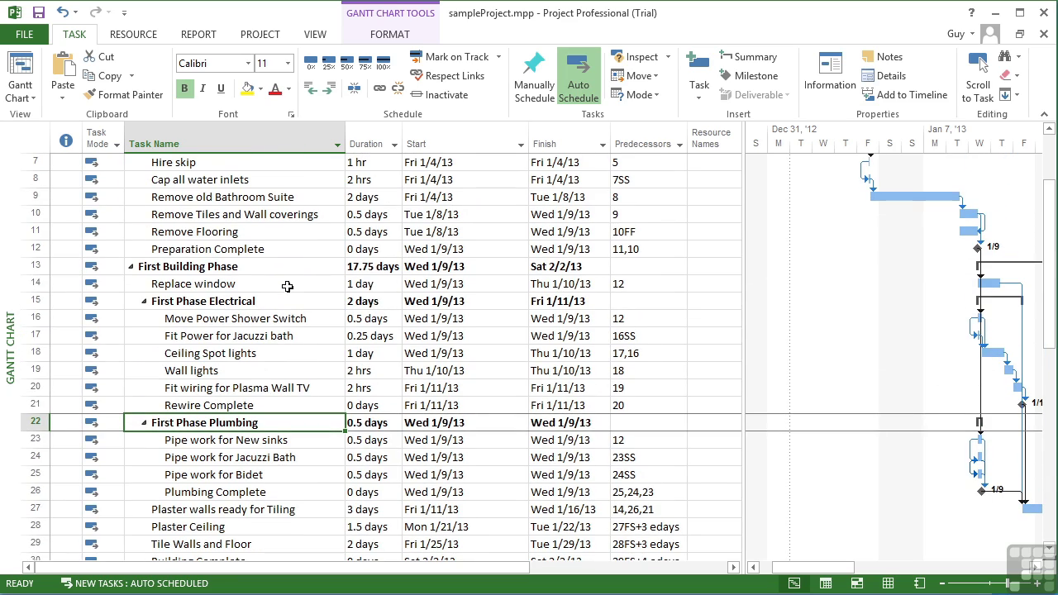
pyautogui.scroll(-3, 287, 286)
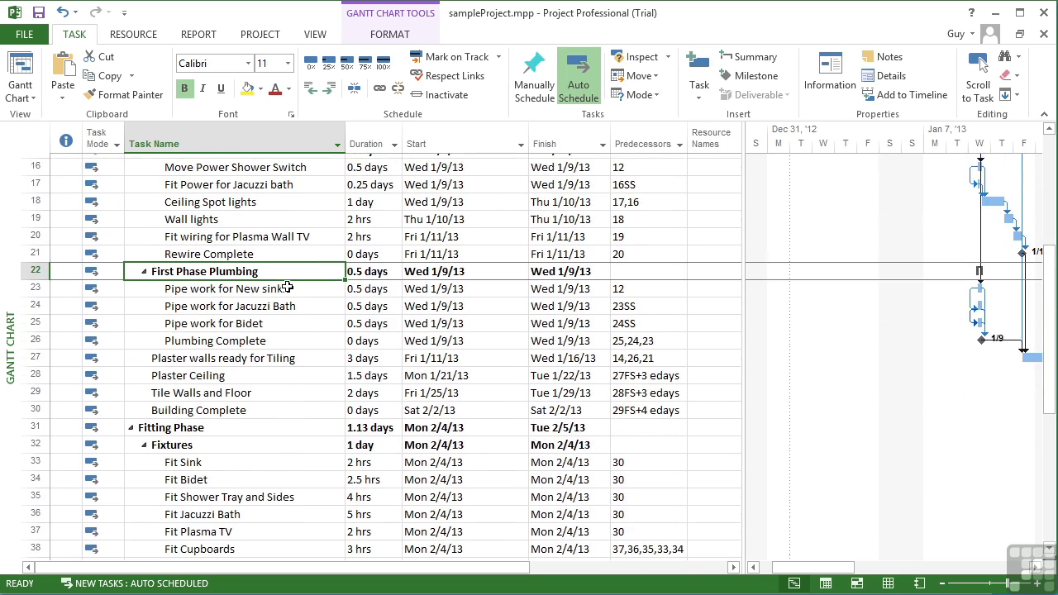
pyautogui.scroll(4, 316, 249)
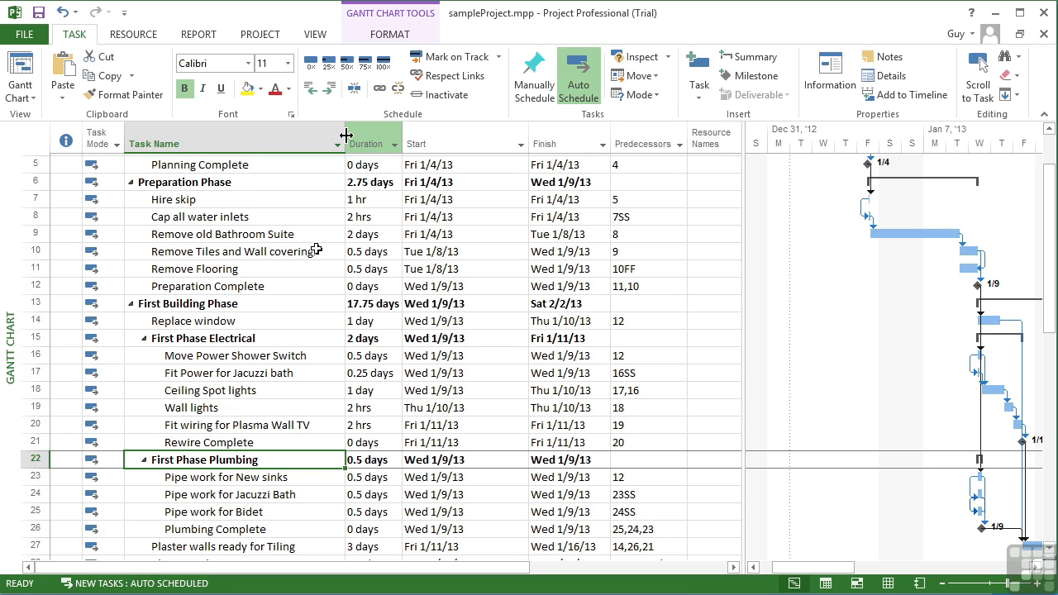
pyautogui.click(654, 165)
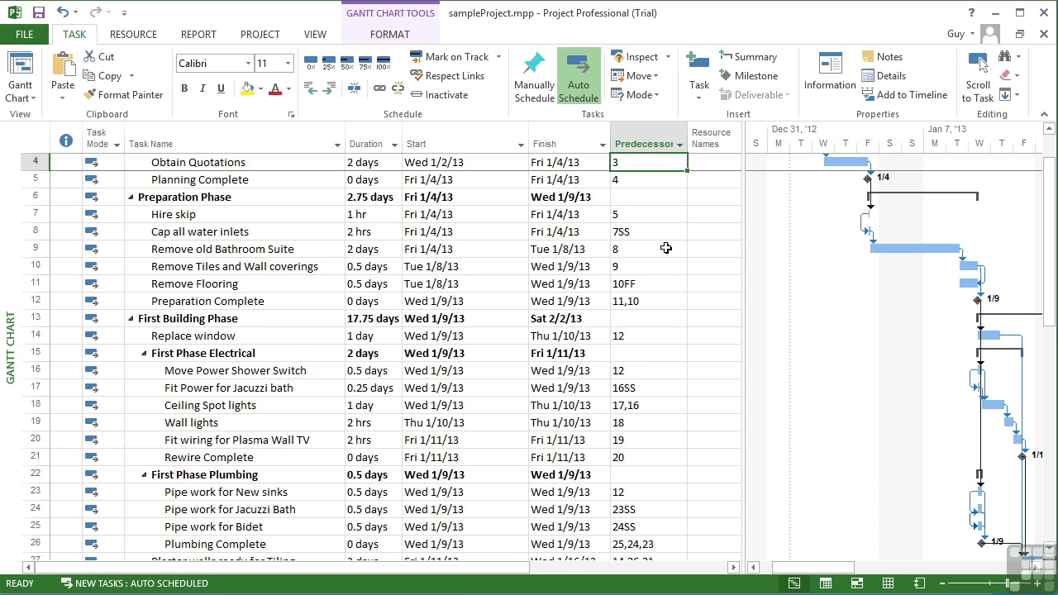
pyautogui.scroll(1, 663, 248)
pyautogui.scroll(1, 640, 220)
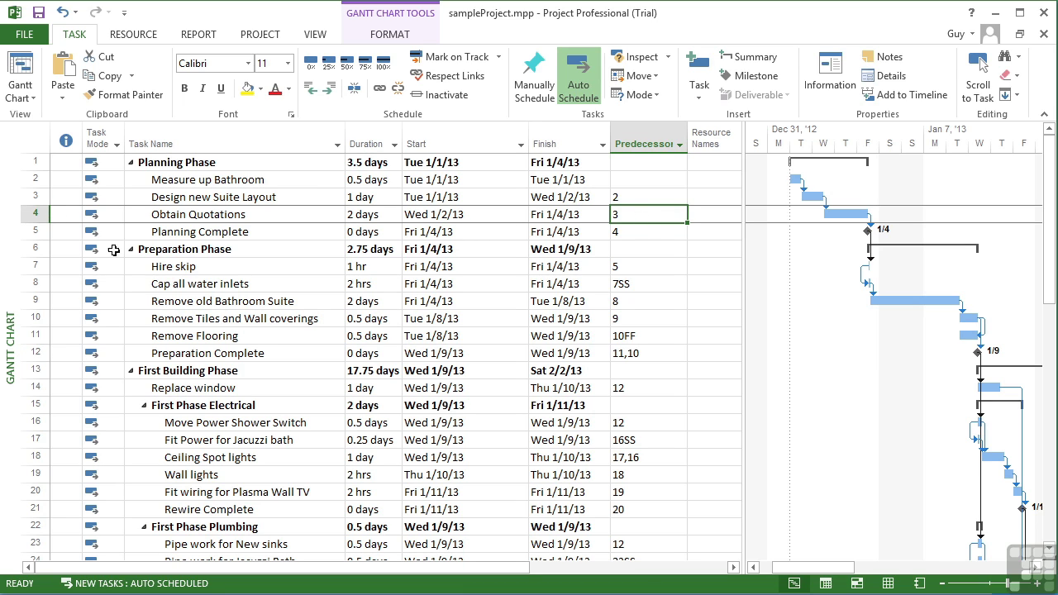
pyautogui.click(620, 301)
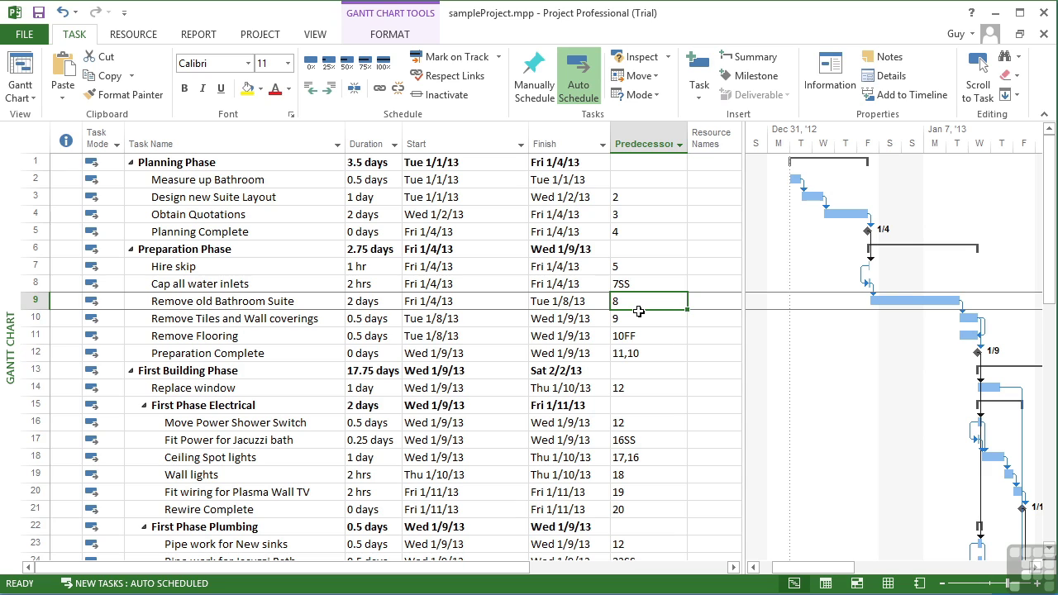
# Widen the task table to reveal the whole Resource Names column, and enlarge the Predecessors column to fit its heading
pyautogui.moveTo(739, 241); pyautogui.dragTo(777, 241)
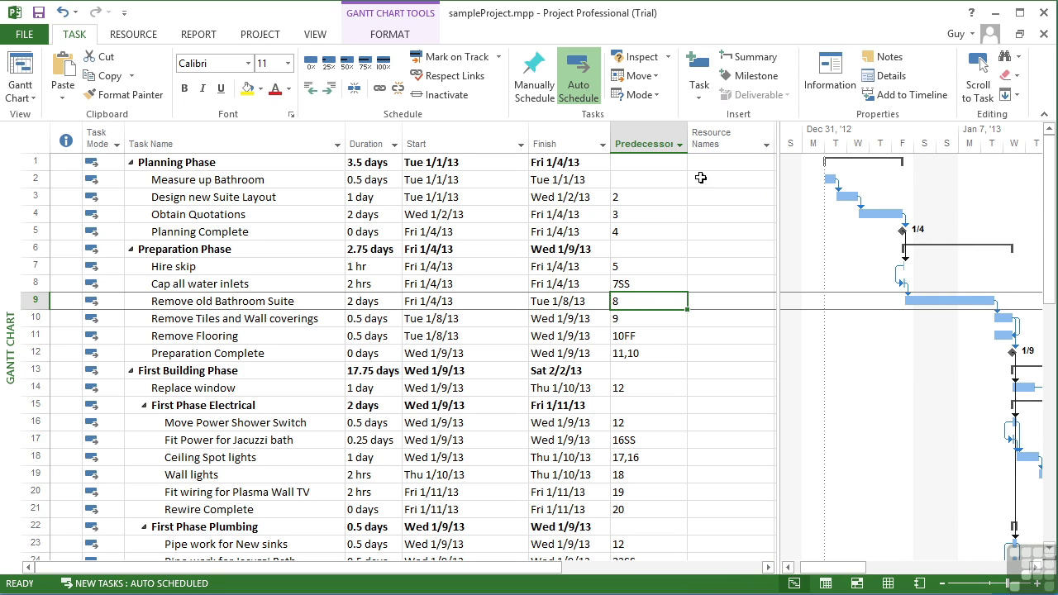
pyautogui.moveTo(687, 144)
pyautogui.mouseDown()
pyautogui.moveTo(707, 144)
pyautogui.moveTo(696, 144)
pyautogui.mouseUp()
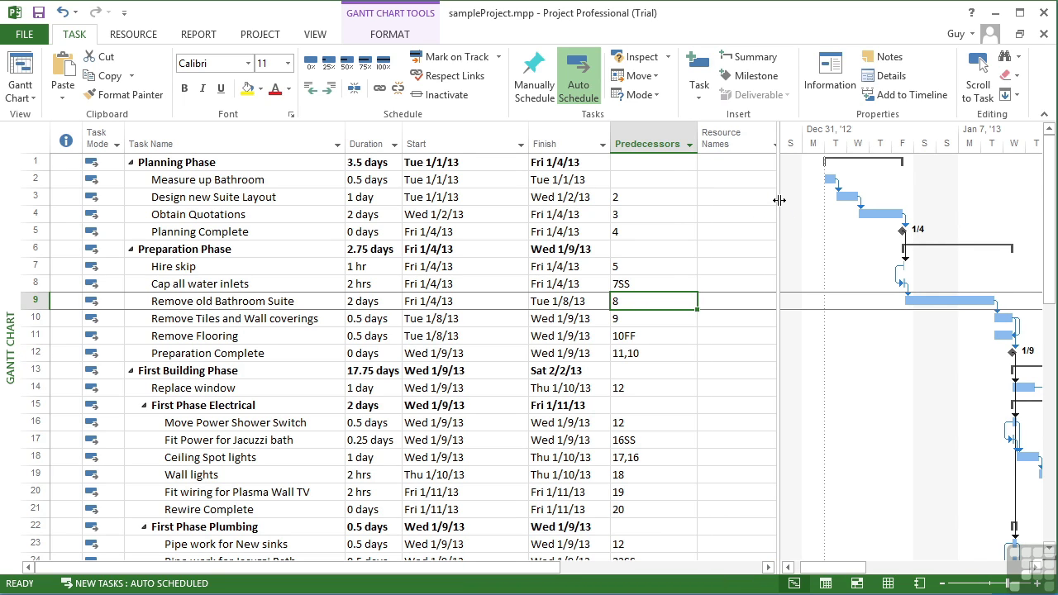
pyautogui.moveTo(778, 200); pyautogui.dragTo(798, 200)
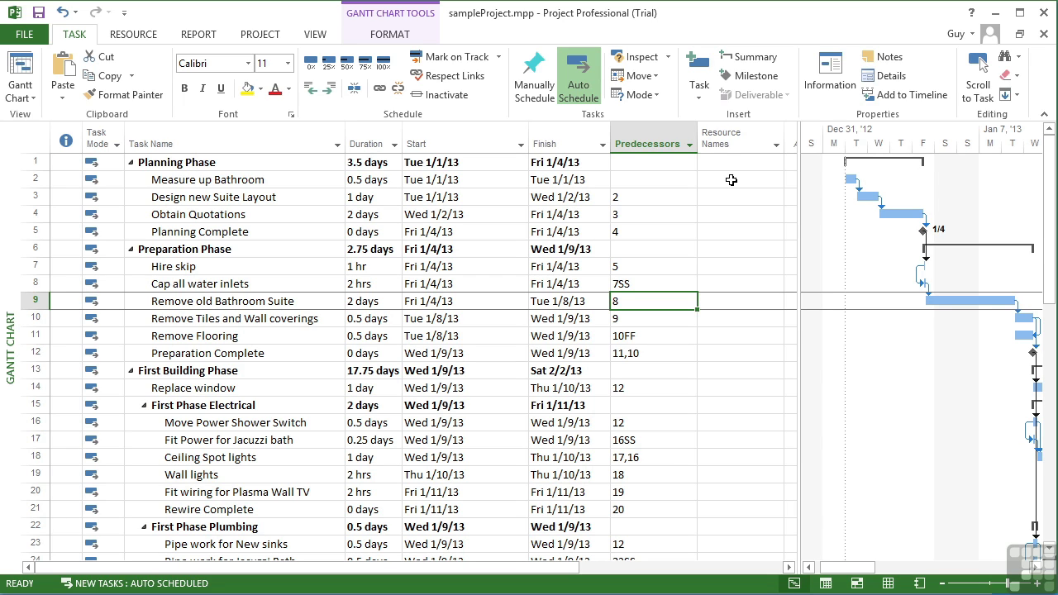
# Narrow the task table and examine the task bars and links for the Planning and Preparation phases in the Gantt chart
pyautogui.moveTo(798, 203); pyautogui.dragTo(731, 216)
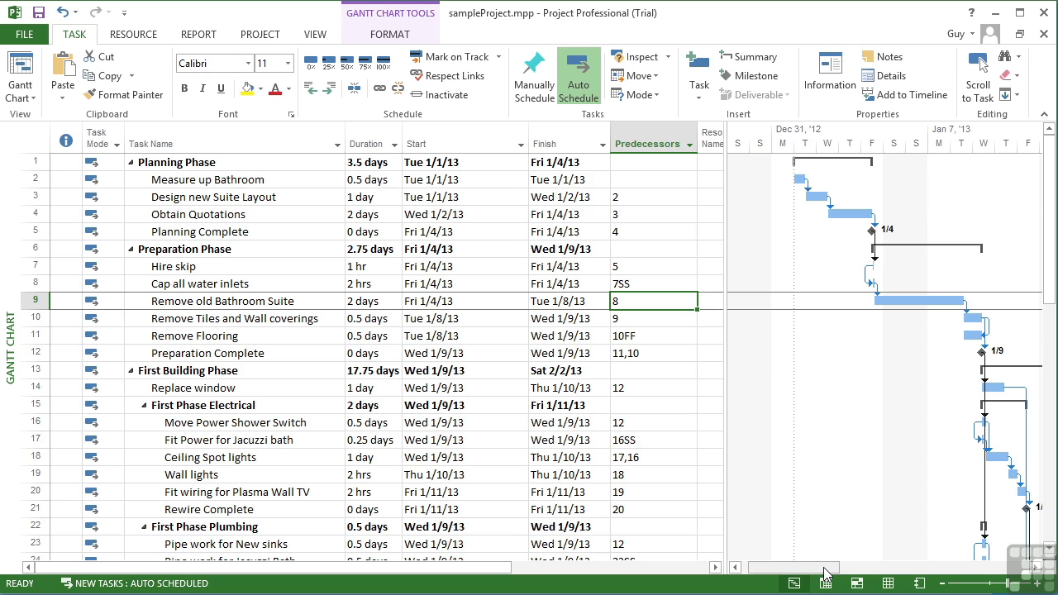
pyautogui.moveTo(825, 572); pyautogui.dragTo(862, 327)
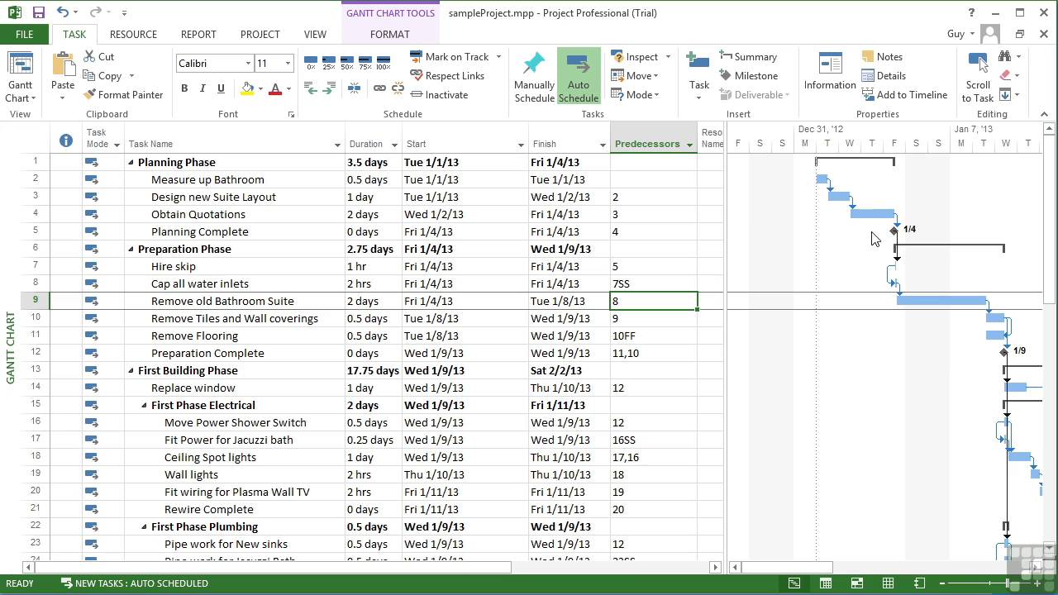
pyautogui.moveTo(875, 215)
pyautogui.moveTo(923, 301)
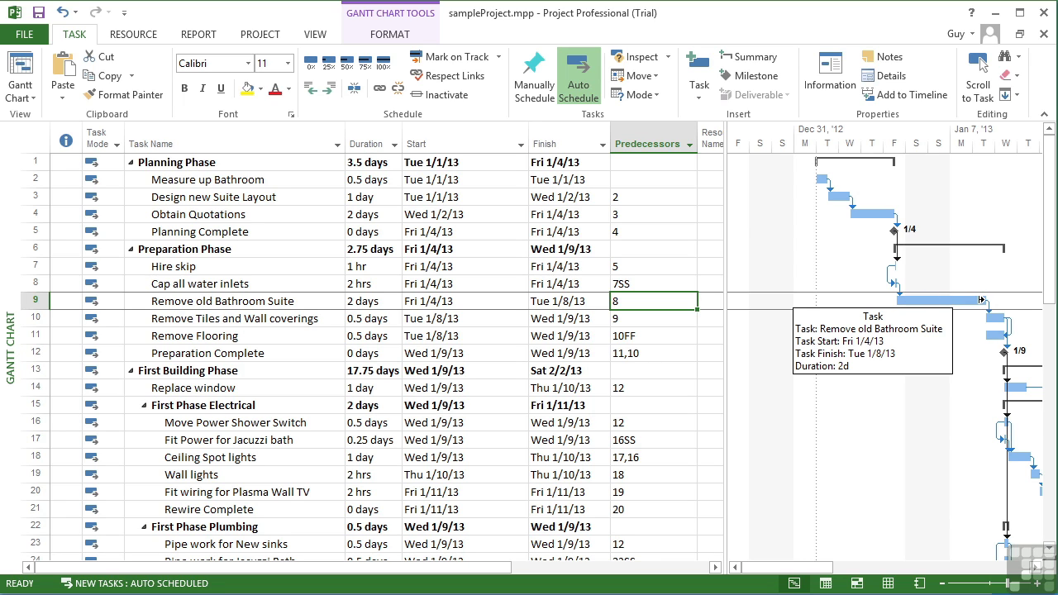
pyautogui.click(1037, 568)
pyautogui.click(1036, 568)
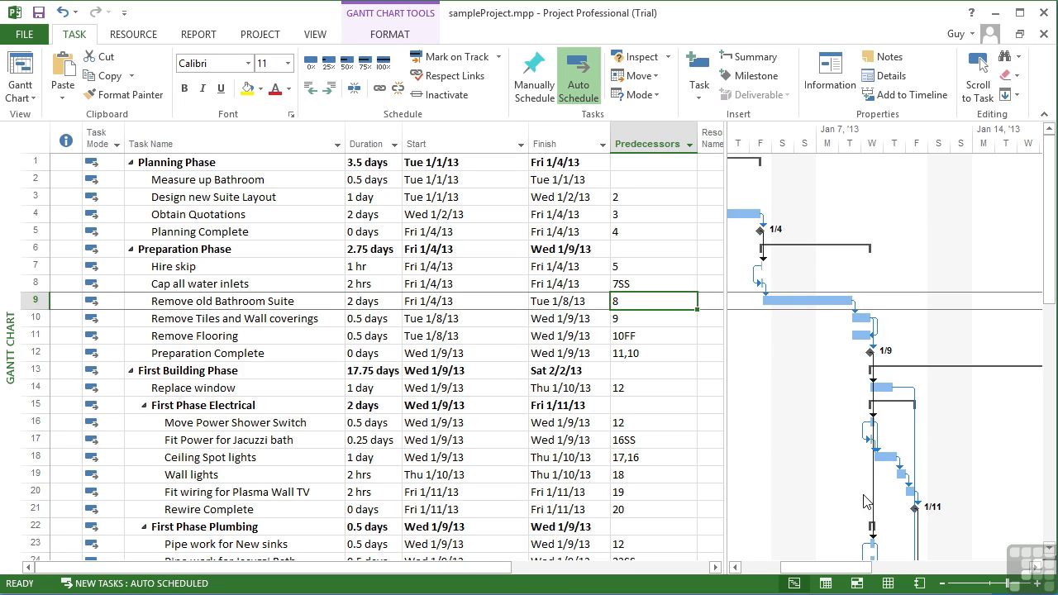
pyautogui.moveTo(859, 574); pyautogui.dragTo(827, 574)
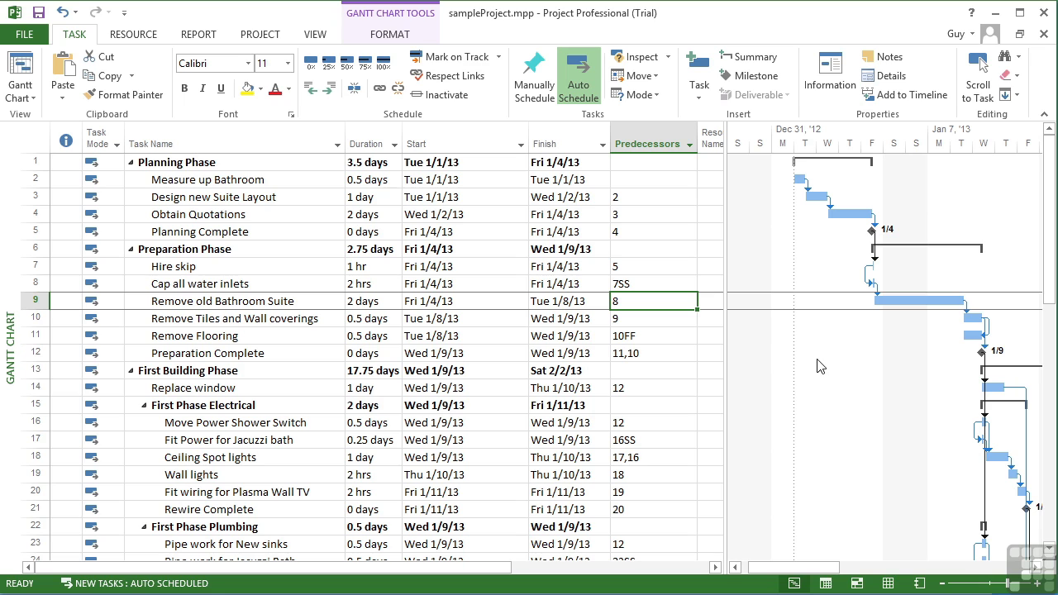
# Extend the Gantt chart over the table up to the Task Name column, and zoom the timescale in to 15-minute intervals
pyautogui.moveTo(725, 264); pyautogui.dragTo(291, 314)
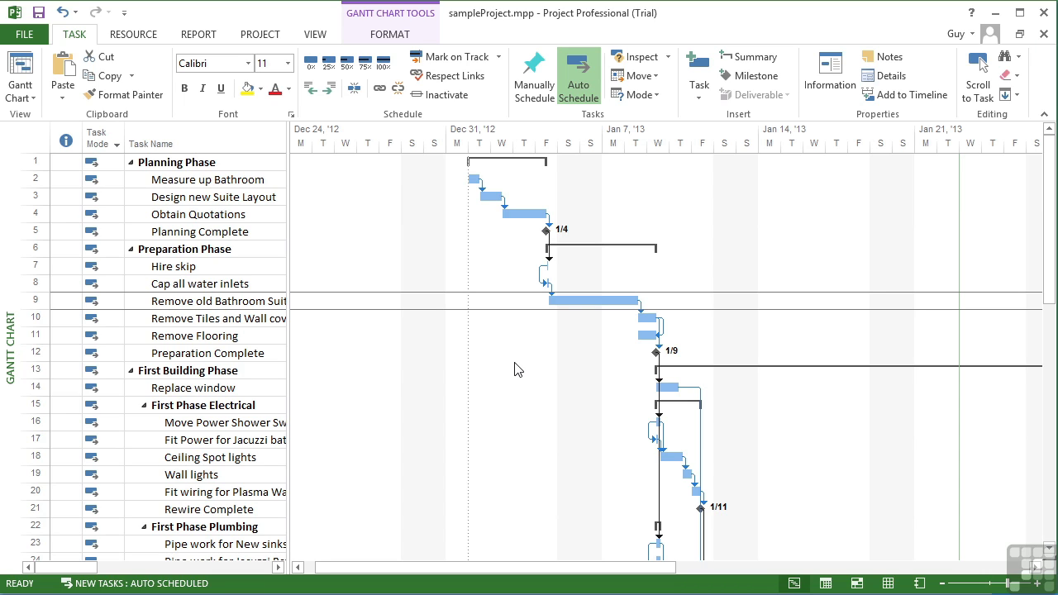
pyautogui.press('ctrl')
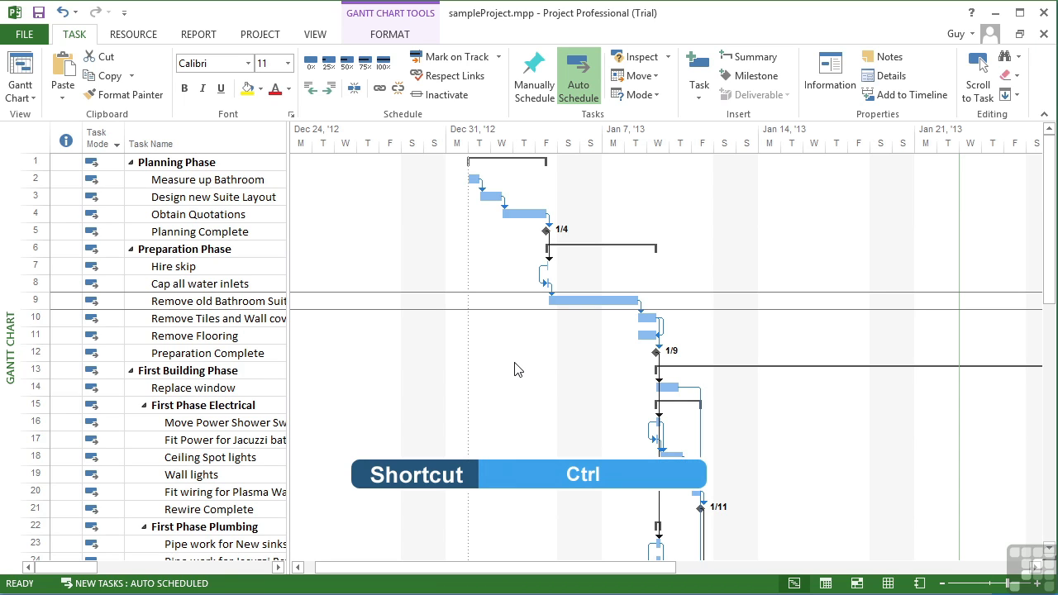
pyautogui.scroll(3, 514, 369)
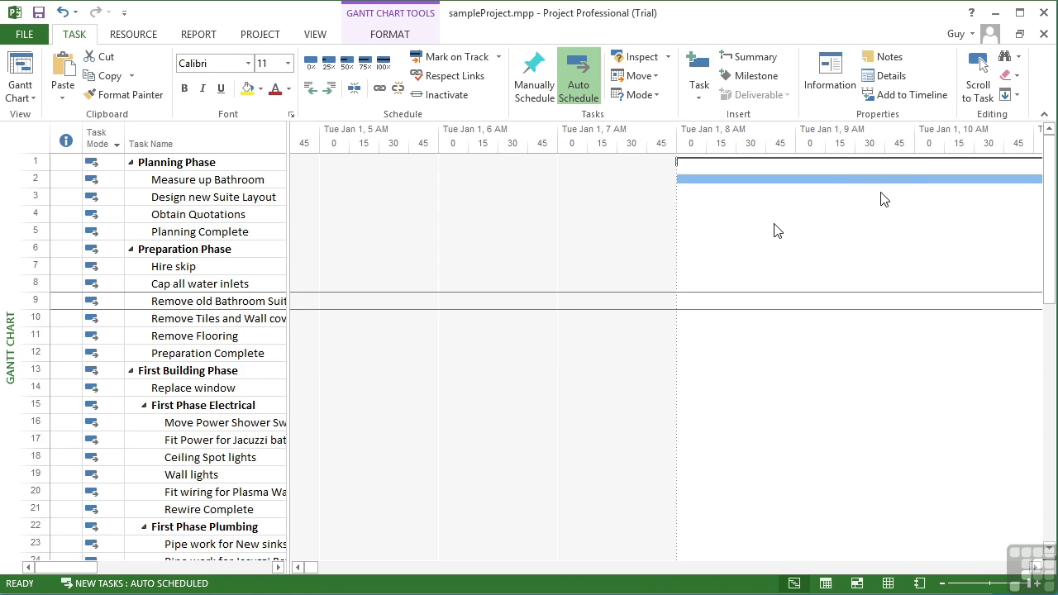
# Examine the Measure up Bathroom bar and its link to the following task hour by hour, and zoom the timescale back out to weeks and days
pyautogui.click(1037, 567)
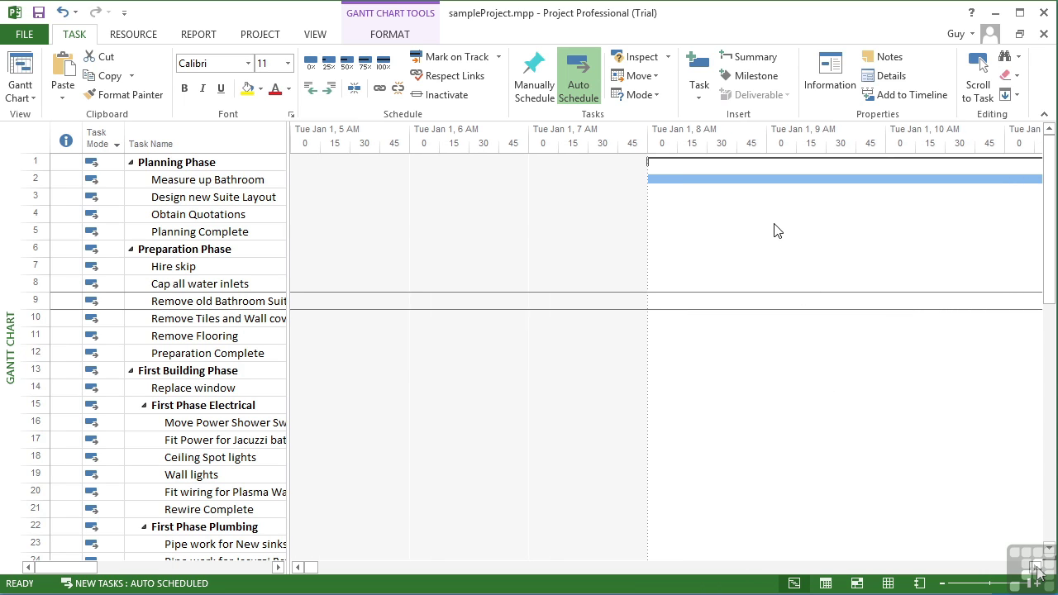
pyautogui.click(1037, 567)
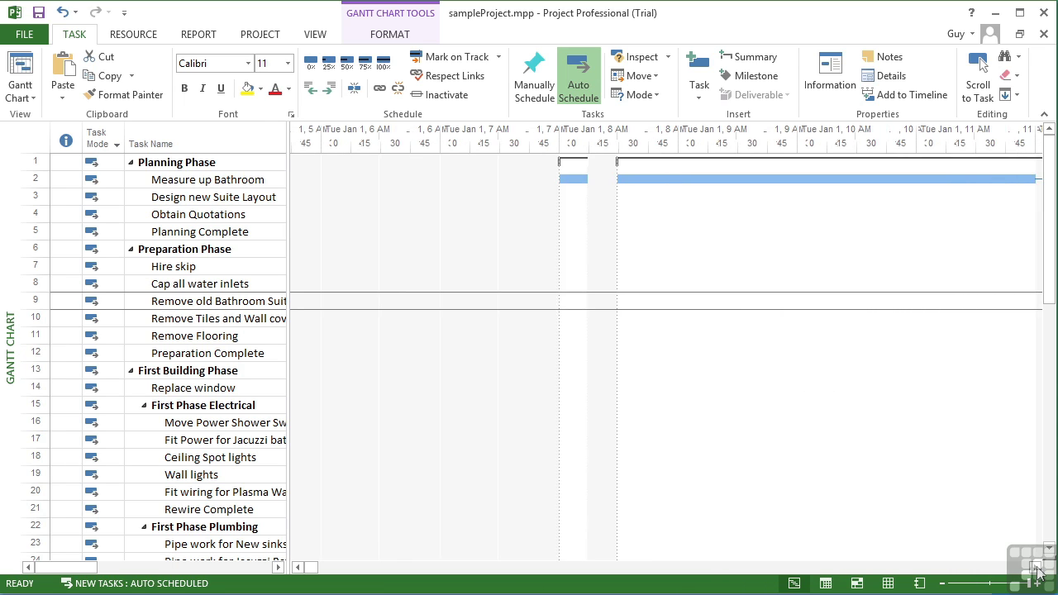
pyautogui.click(1037, 567)
pyautogui.click(1037, 567)
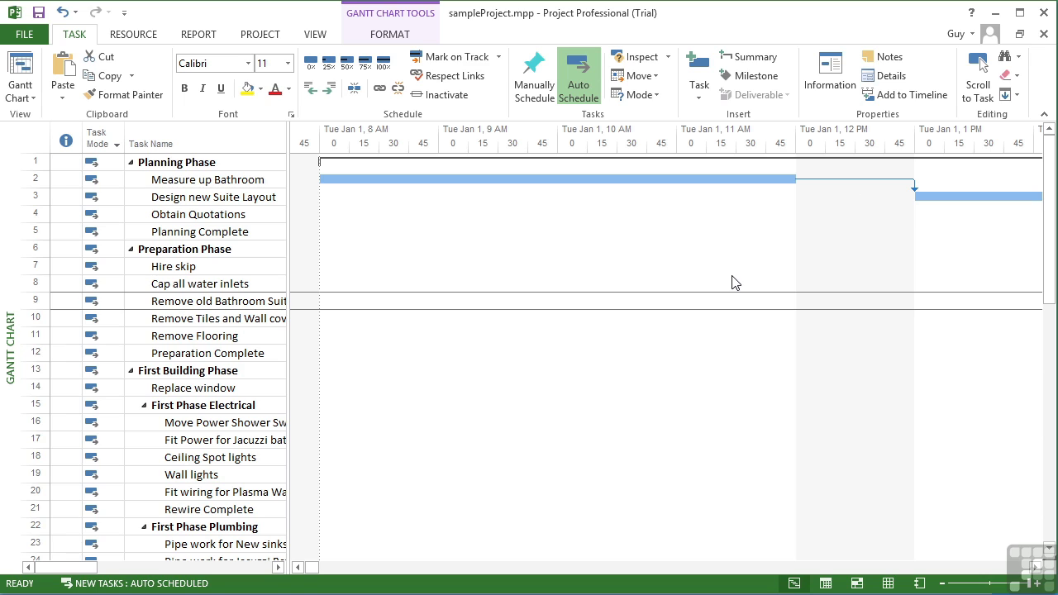
pyautogui.scroll(-3, 735, 282)
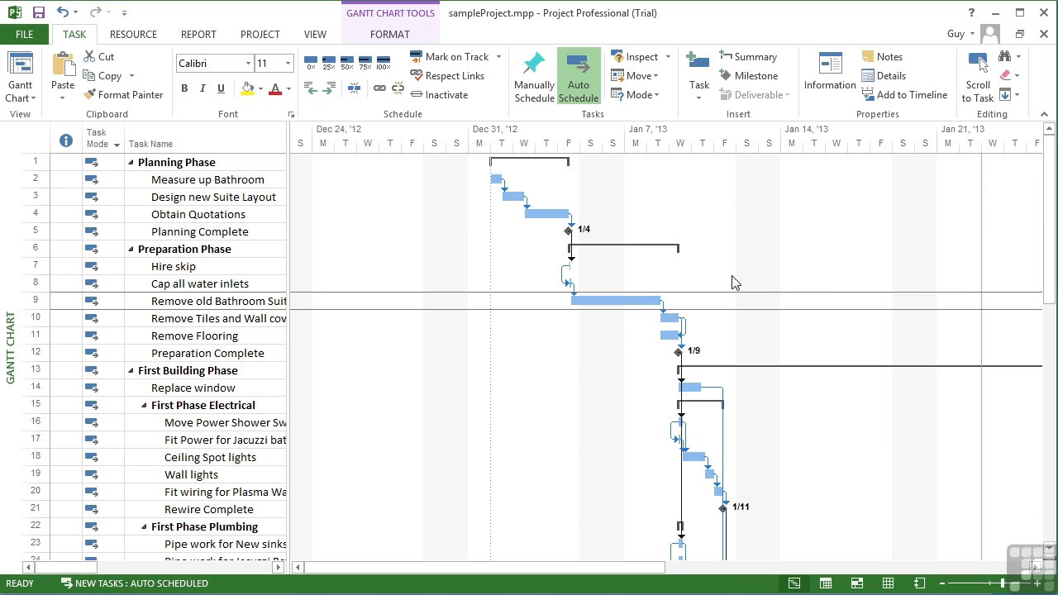
# Zoom the Gantt chart timescale out in stages from weeks and days to years and half-years
pyautogui.scroll(-1, 734, 283)
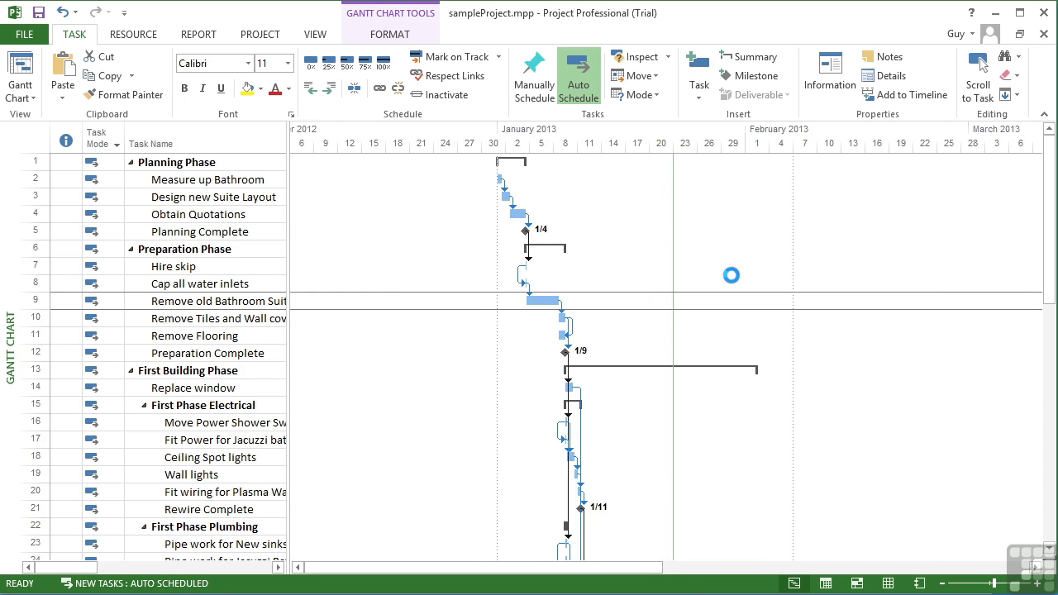
pyautogui.scroll(-2, 735, 283)
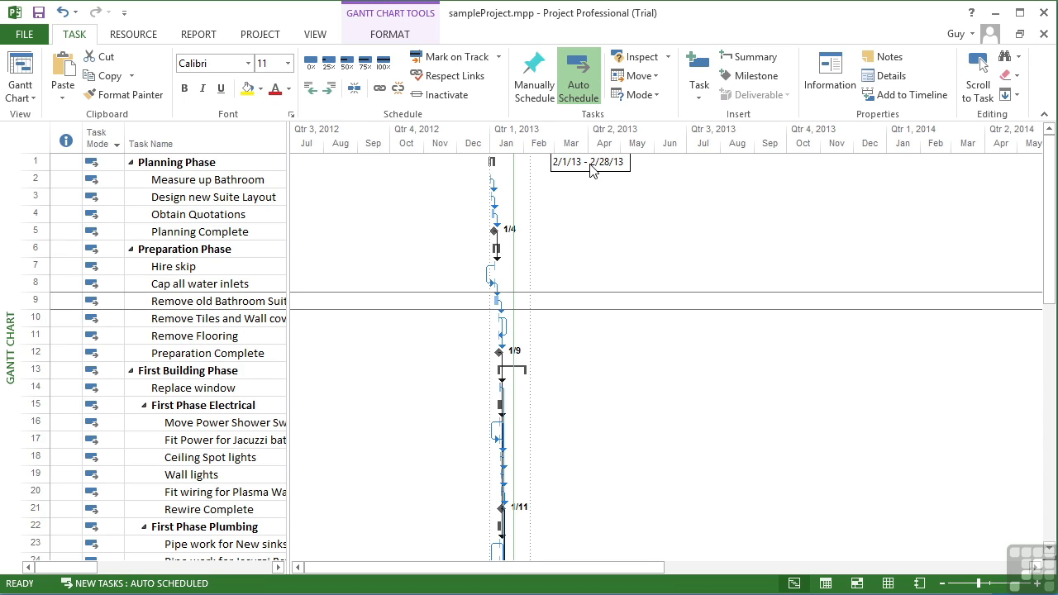
pyautogui.scroll(-1, 591, 169)
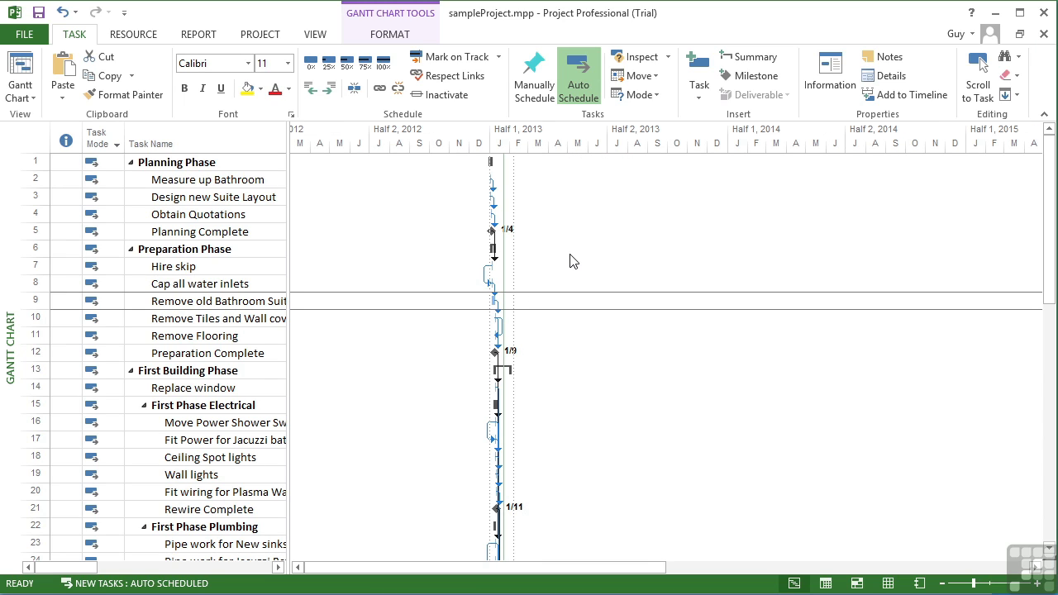
pyautogui.scroll(-1, 573, 262)
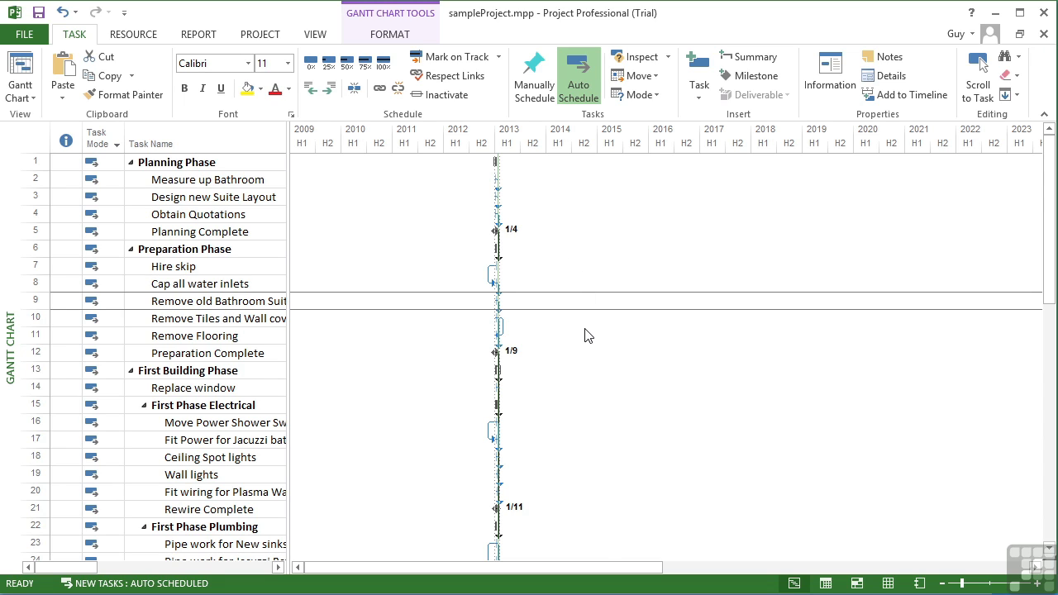
# Zoom the timescale in to months with three-day intervals, and scroll the chart to the bar of the Remove old Bathroom Suite task
pyautogui.keyDown('ctrl'); pyautogui.scroll(2, 586, 334); pyautogui.keyUp('ctrl')
pyautogui.keyDown('ctrl'); pyautogui.scroll(-1, 583, 322); pyautogui.keyUp('ctrl')
pyautogui.keyDown('ctrl'); pyautogui.scroll(3, 582, 327); pyautogui.keyUp('ctrl')
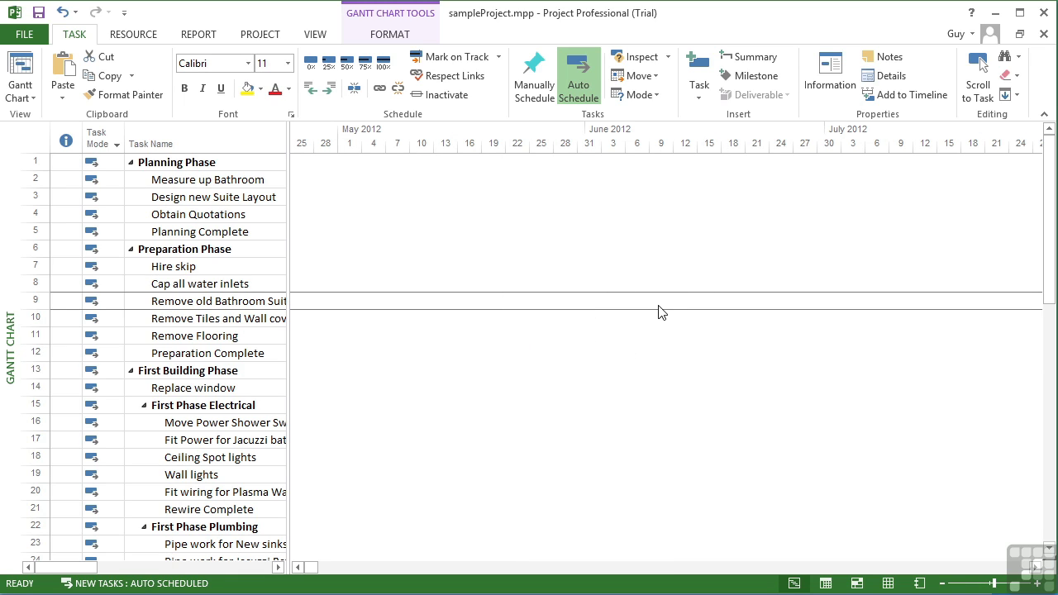
pyautogui.click(145, 302)
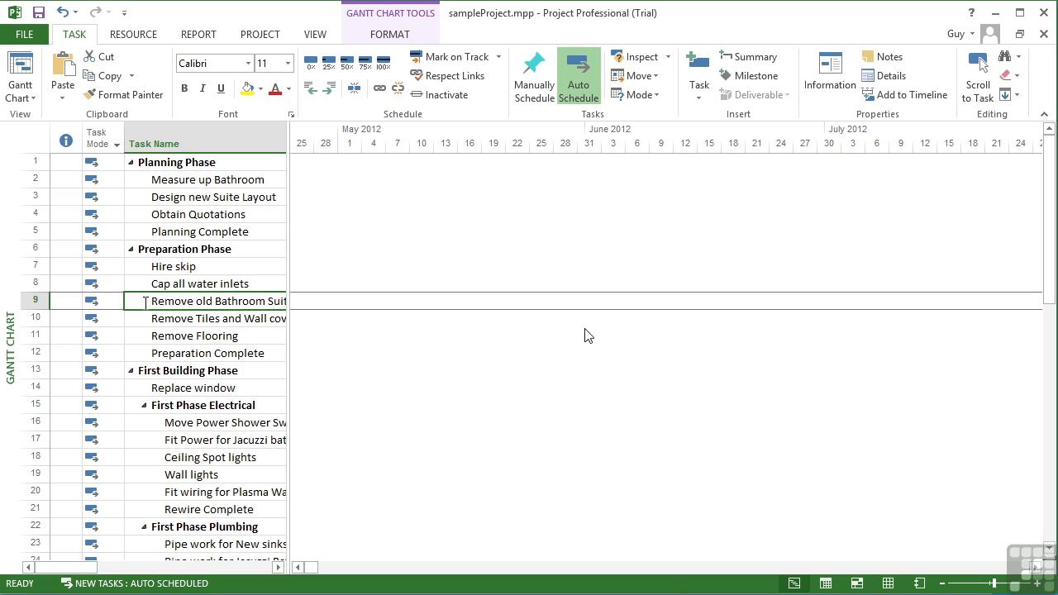
pyautogui.click(977, 90)
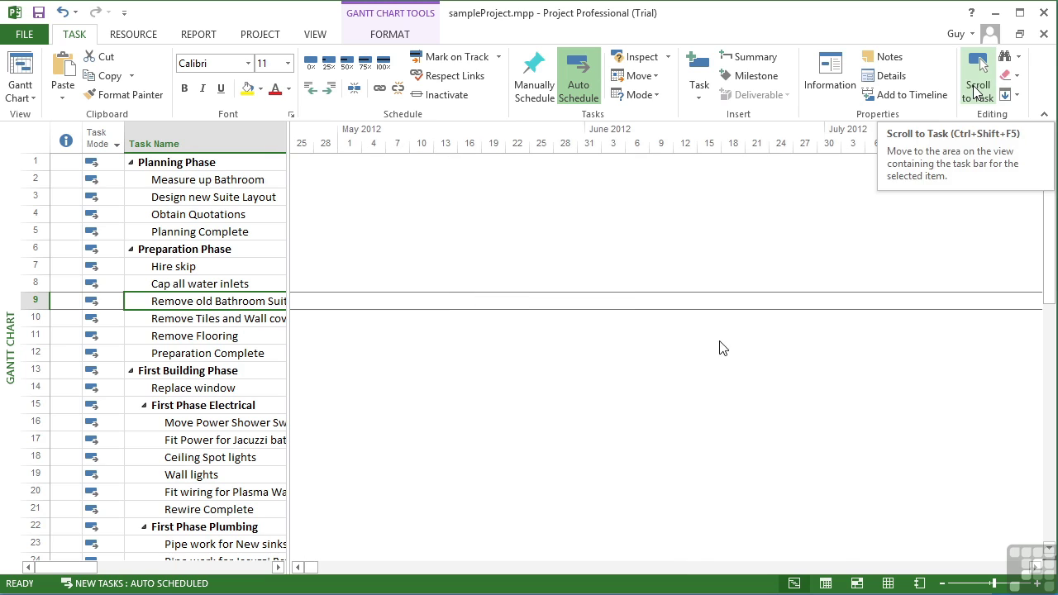
# Set the timescale to weeks and days, and widen the task table to show the columns through Predecessors
pyautogui.scroll(3, 690, 359)
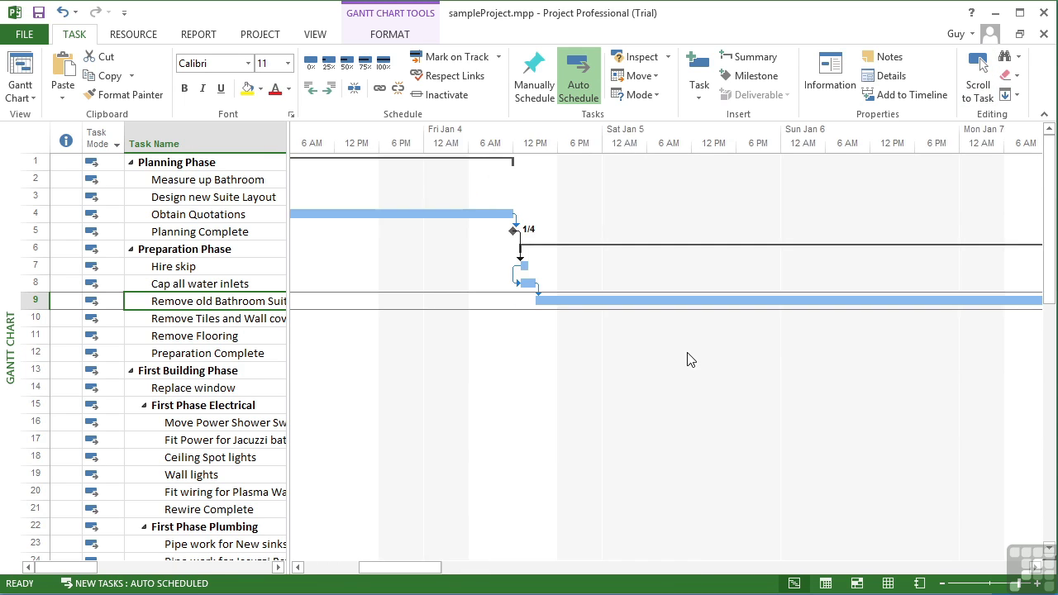
pyautogui.scroll(-3, 690, 359)
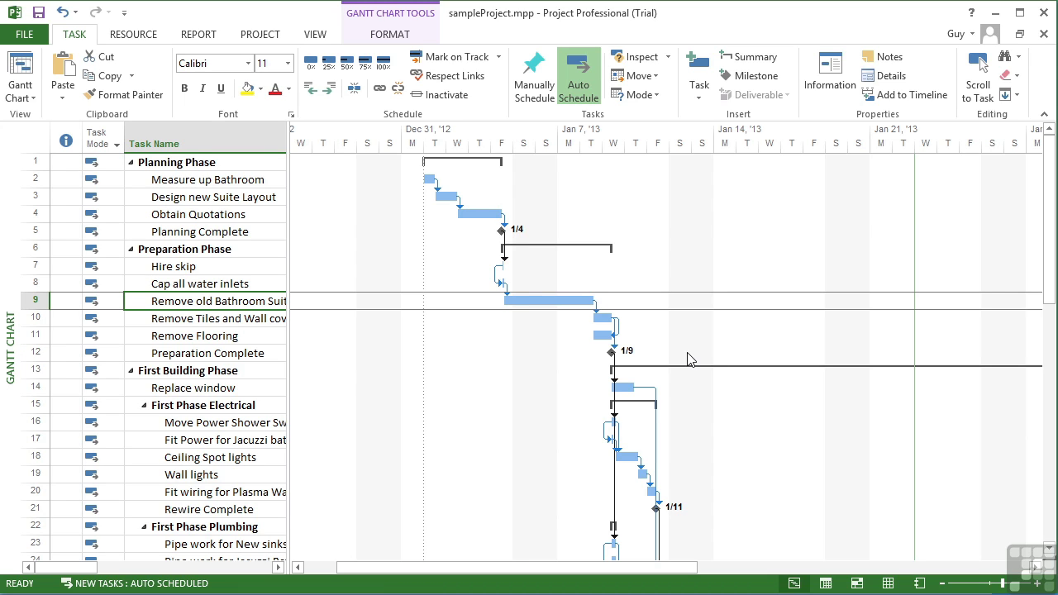
pyautogui.moveTo(287, 246); pyautogui.dragTo(718, 264)
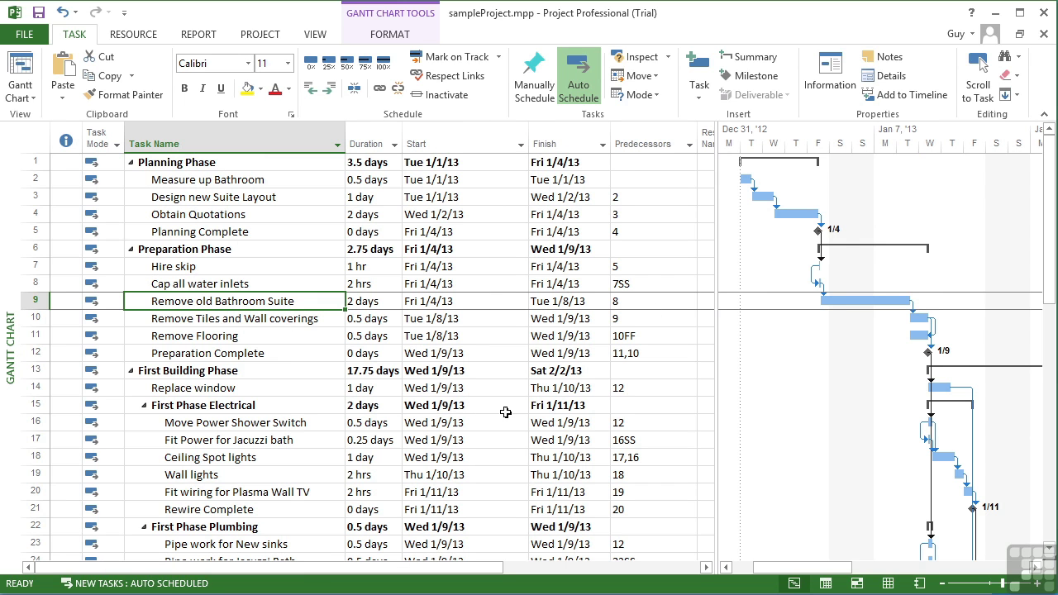